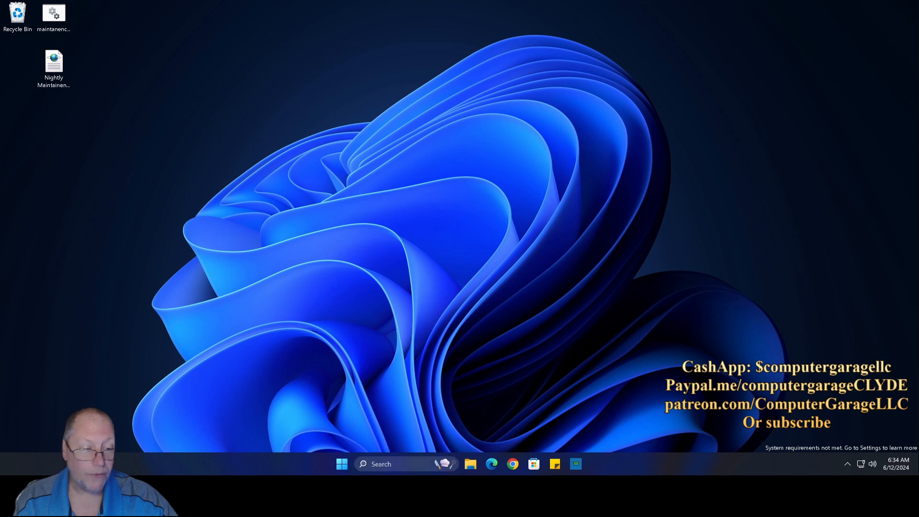
# Step: Launch Control Panel by searching for 'control' from the taskbar
pyautogui.click(379, 464)
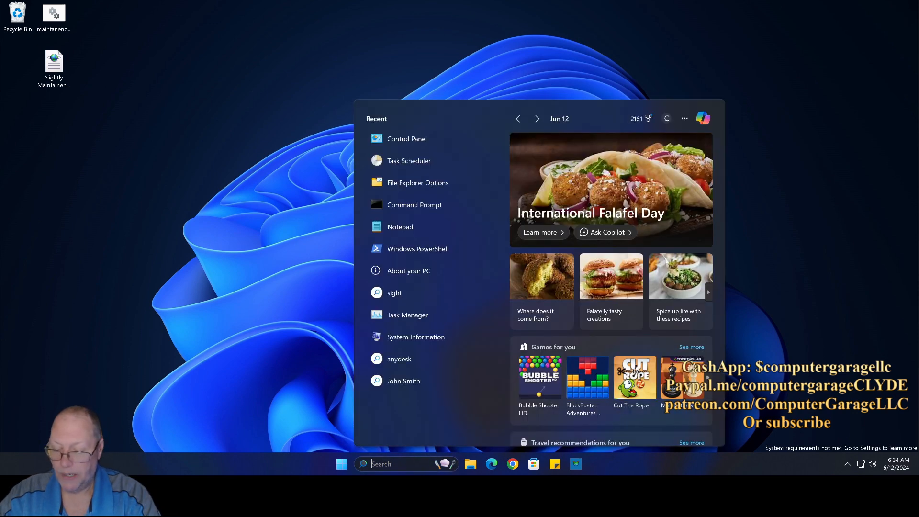
pyautogui.write('control')
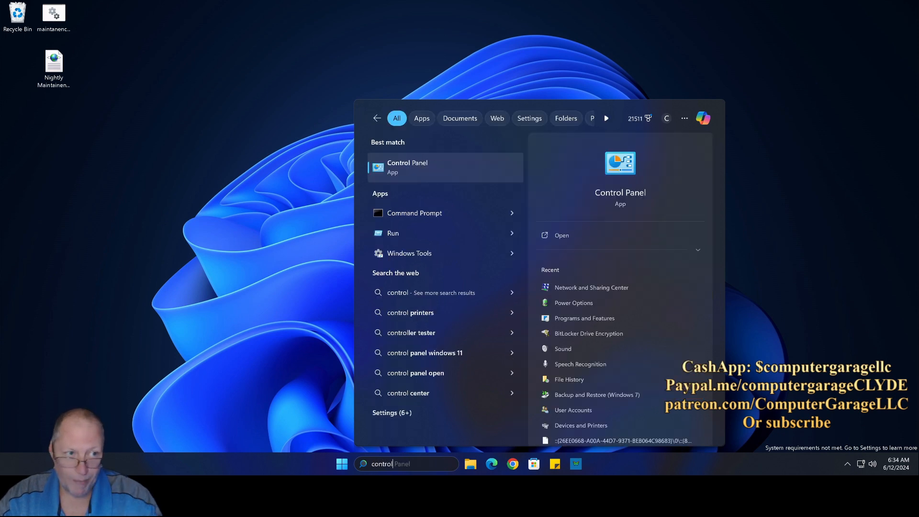
pyautogui.press('Return')
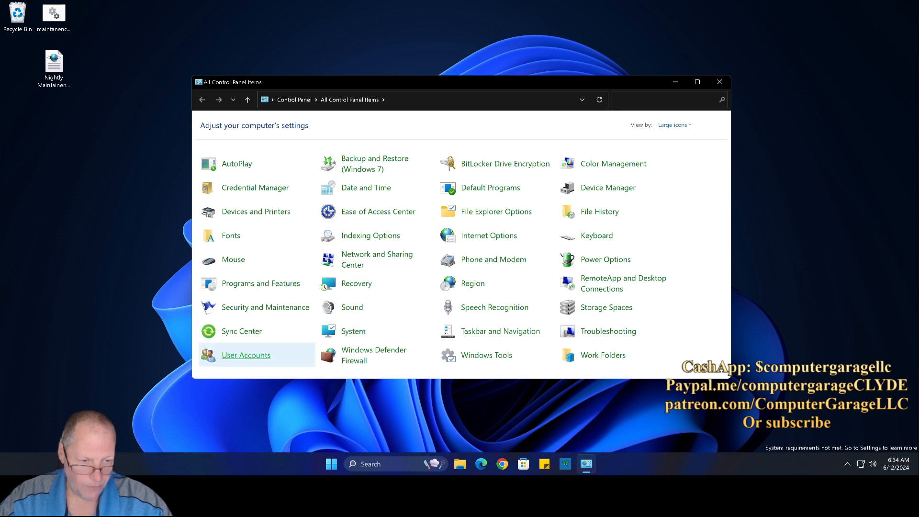
# Step: Go through User Accounts to the Studio account's Create a password page
pyautogui.click(246, 355)
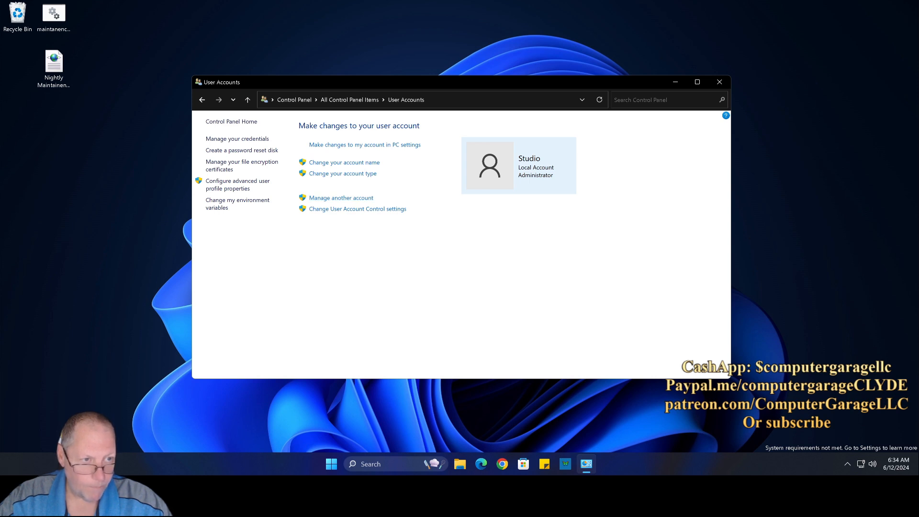
pyautogui.click(341, 198)
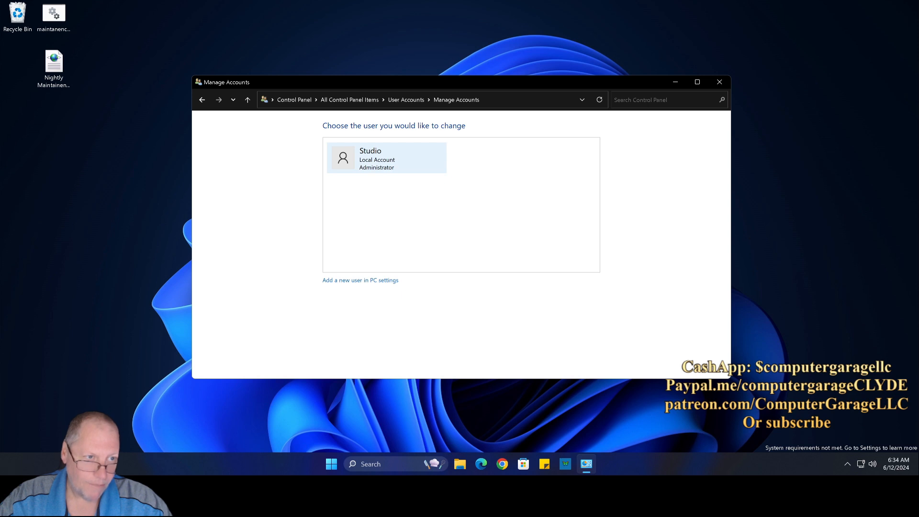
pyautogui.click(357, 162)
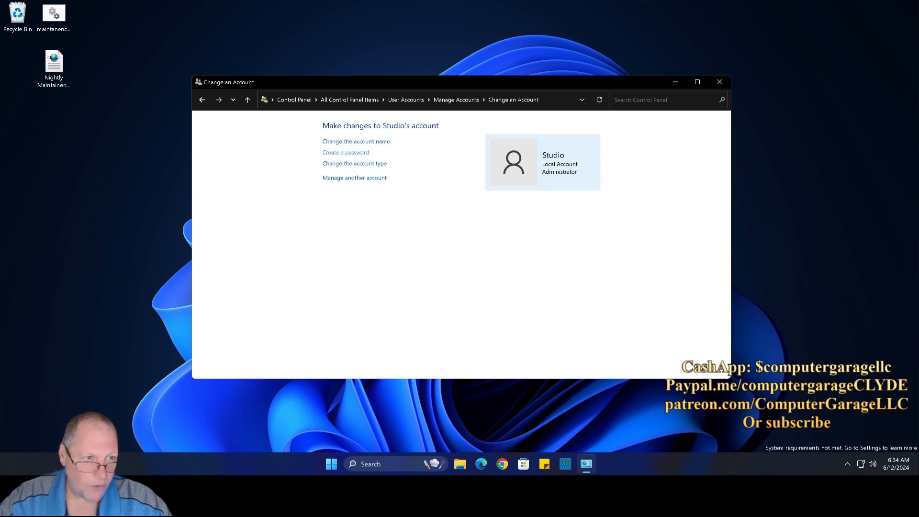
pyautogui.click(346, 152)
# Step: Enter and confirm the new password, then create it for the Studio account
pyautogui.click(353, 208)
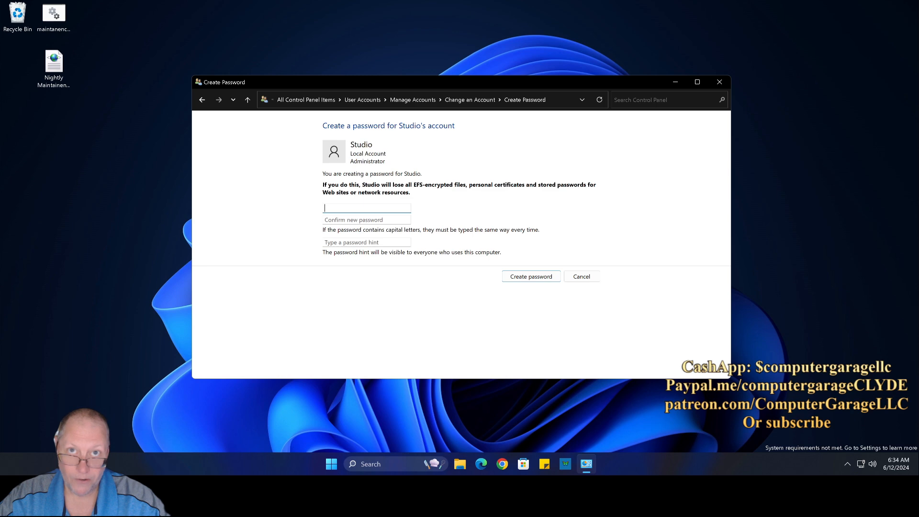
pyautogui.write('passw')
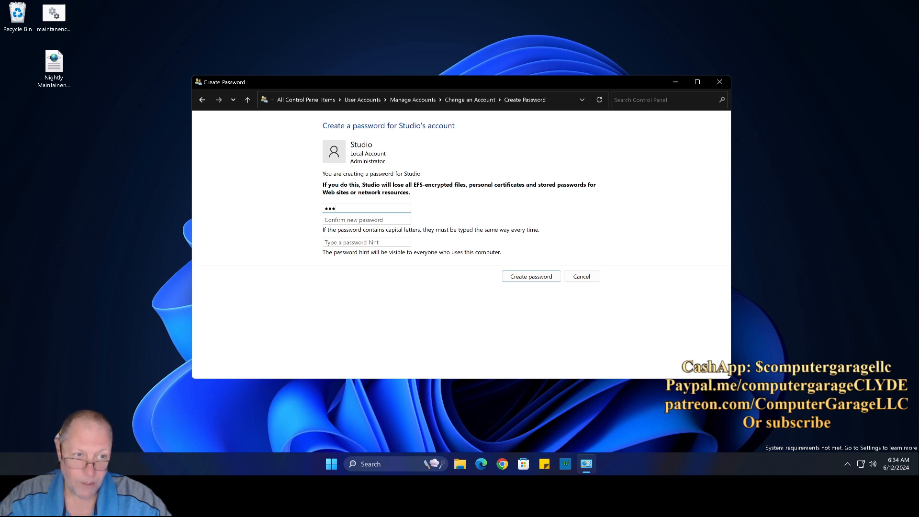
pyautogui.press('Tab')
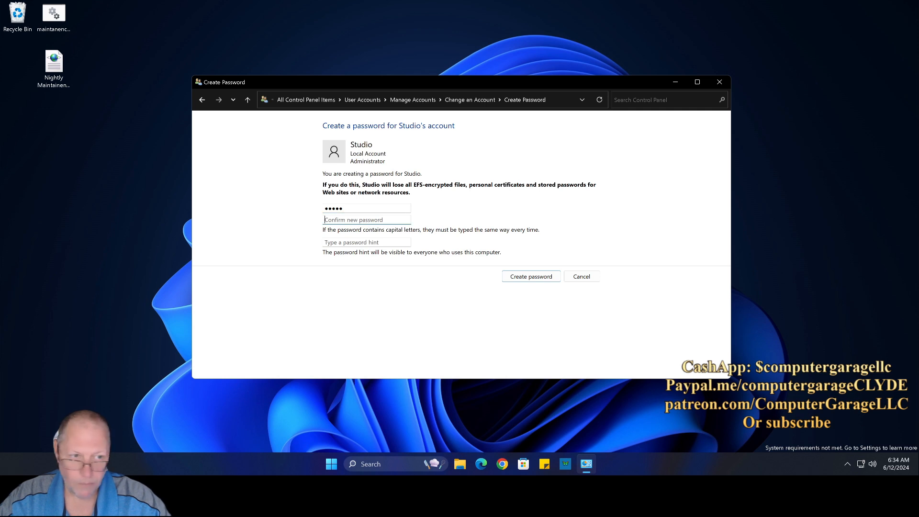
pyautogui.write('p')
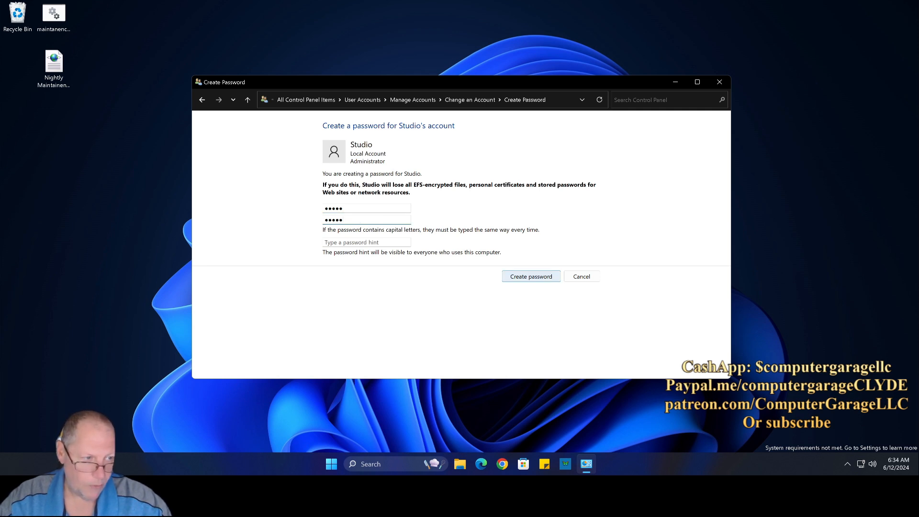
pyautogui.click(531, 277)
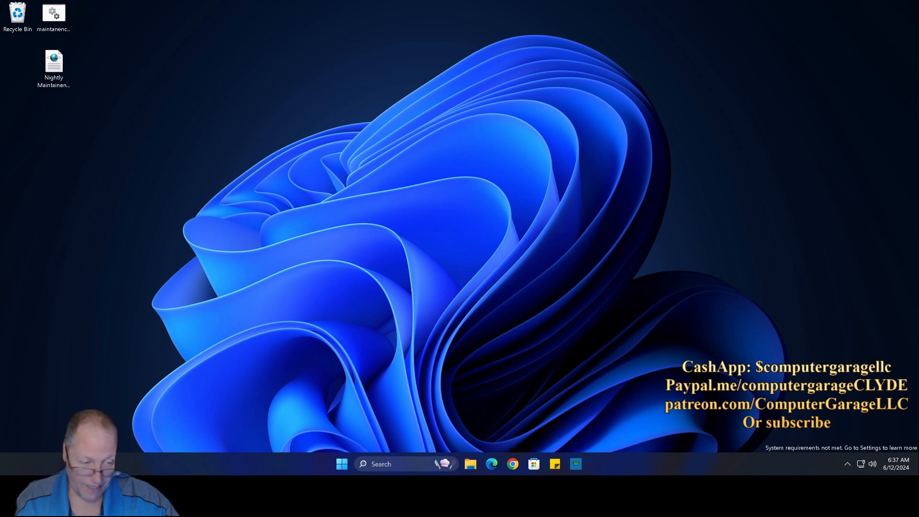
# Step: Launch Task Scheduler by searching for 'task' from the taskbar
pyautogui.click(382, 464)
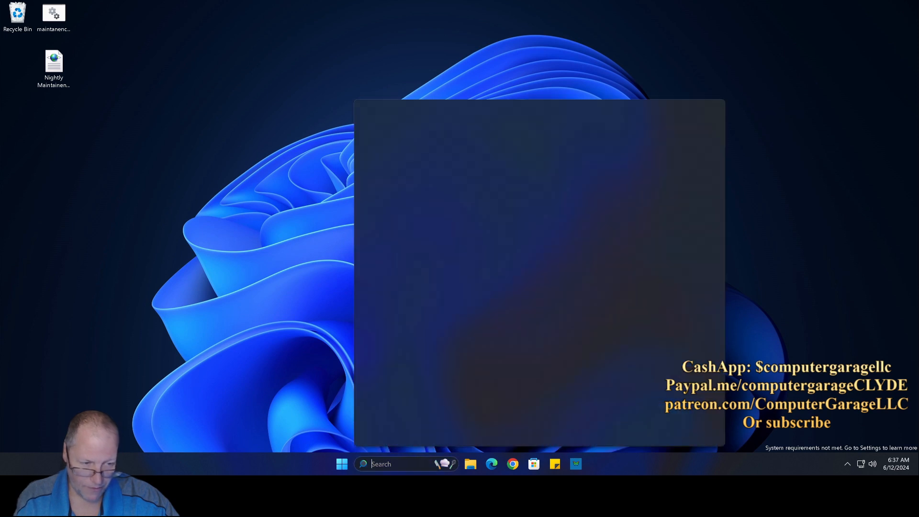
pyautogui.write('task')
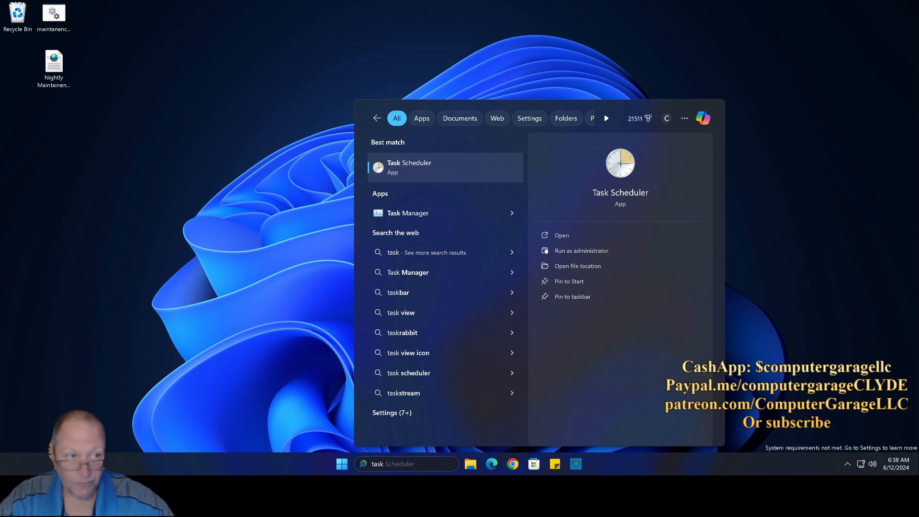
pyautogui.click(421, 168)
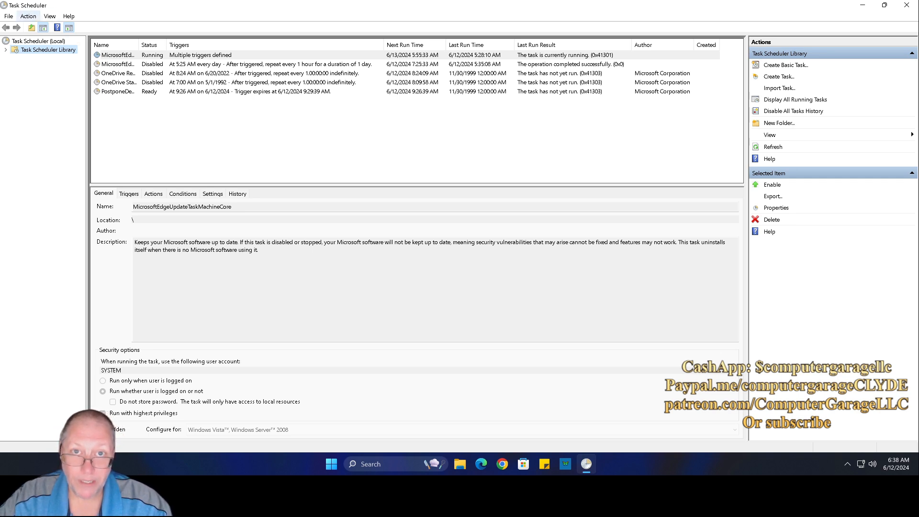
pyautogui.click(29, 16)
# Step: Import Nightly Maintainence.xml from the Desktop and shift the Create Task window left
pyautogui.press('Return')
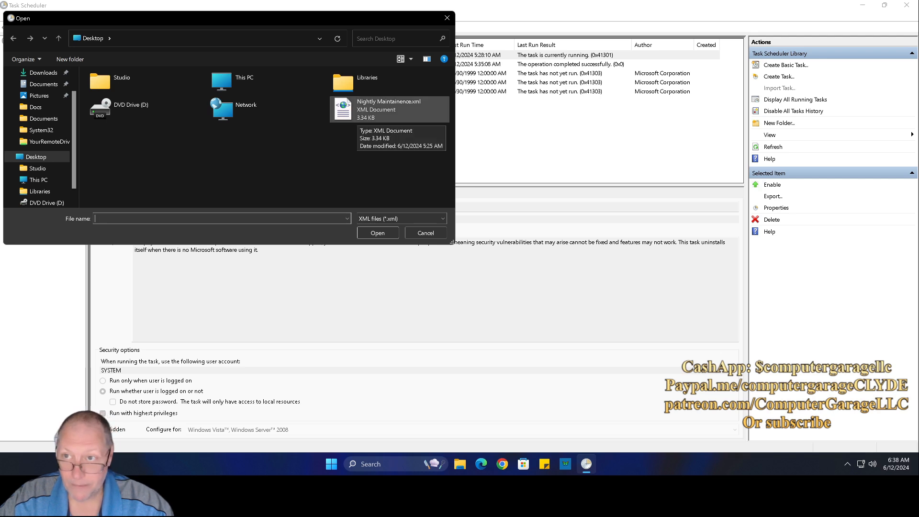
pyautogui.click(355, 110)
pyautogui.click(378, 233)
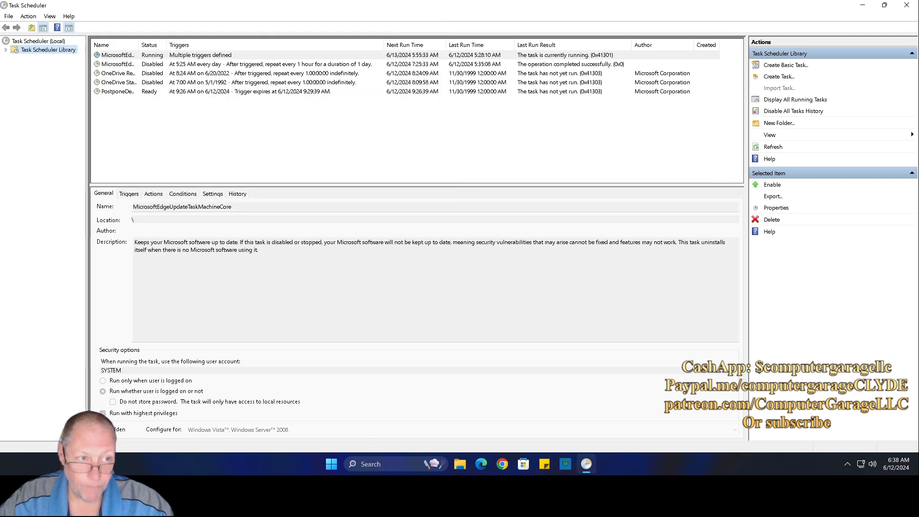
pyautogui.moveTo(443, 117); pyautogui.dragTo(319, 116)
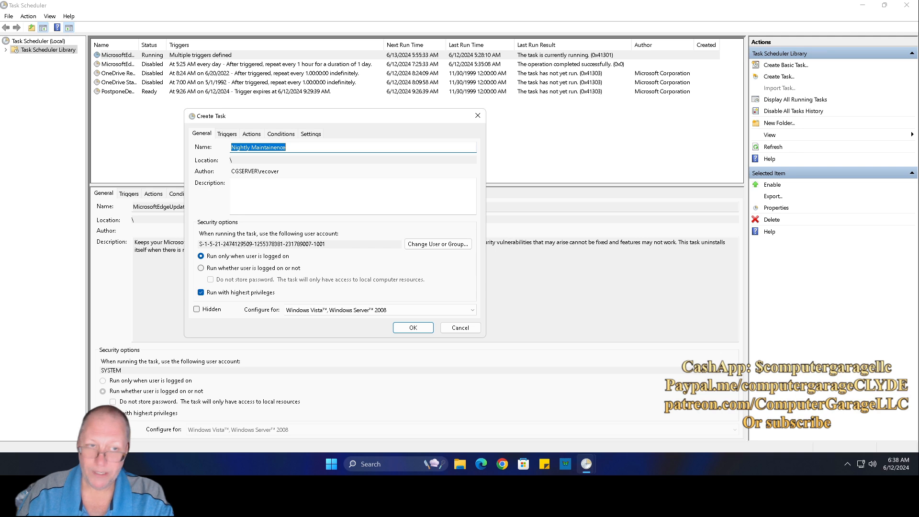
# Step: Assign the Studio account as the task's user and select 'Run whether user is logged on or not'
pyautogui.click(407, 244)
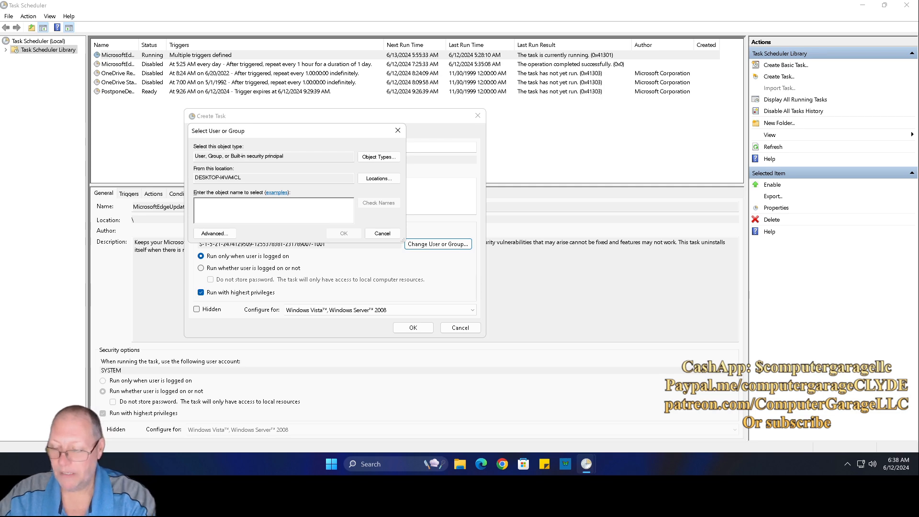
pyautogui.write('studio')
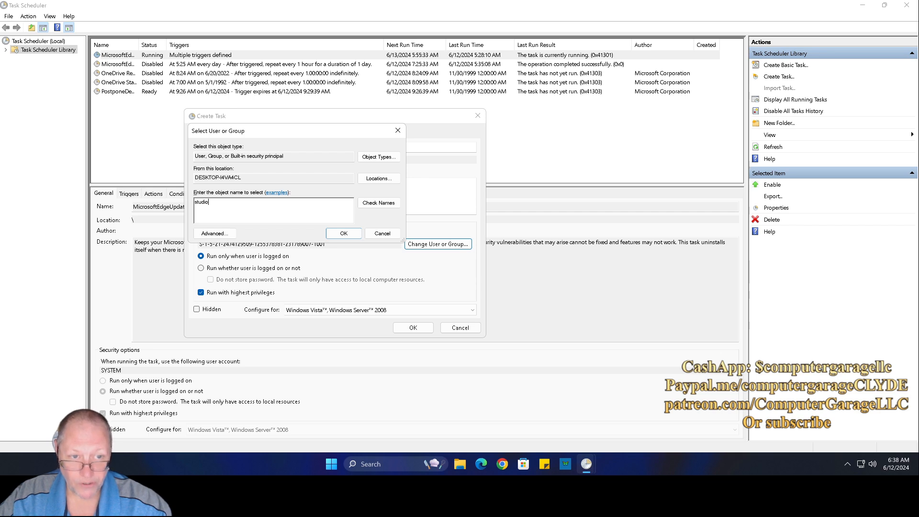
pyautogui.click(379, 202)
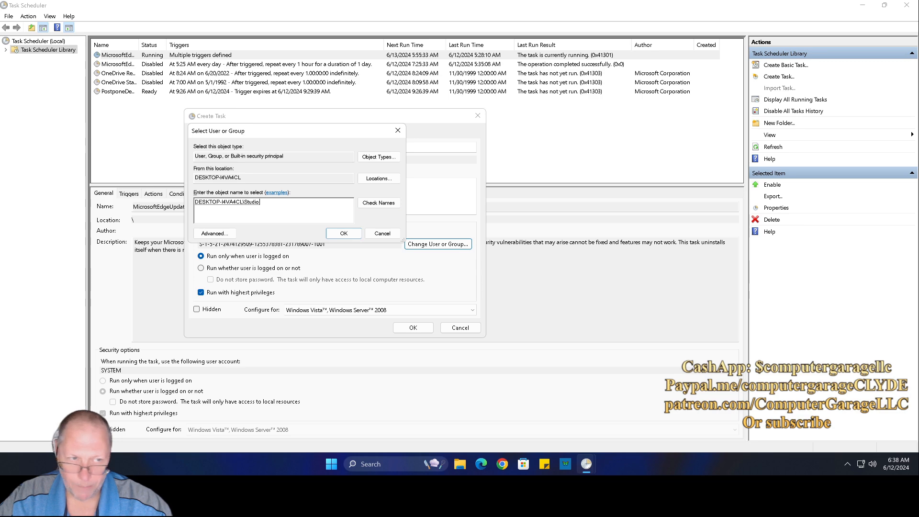
pyautogui.click(344, 233)
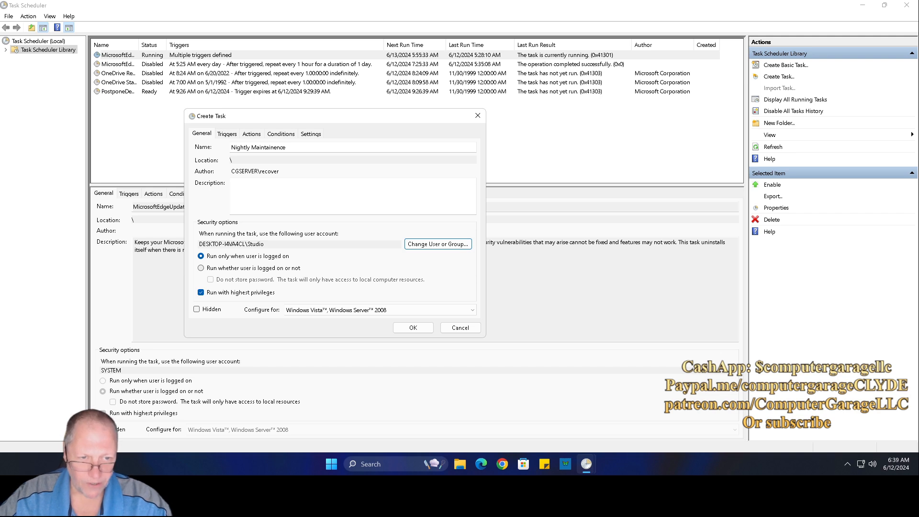
pyautogui.click(201, 269)
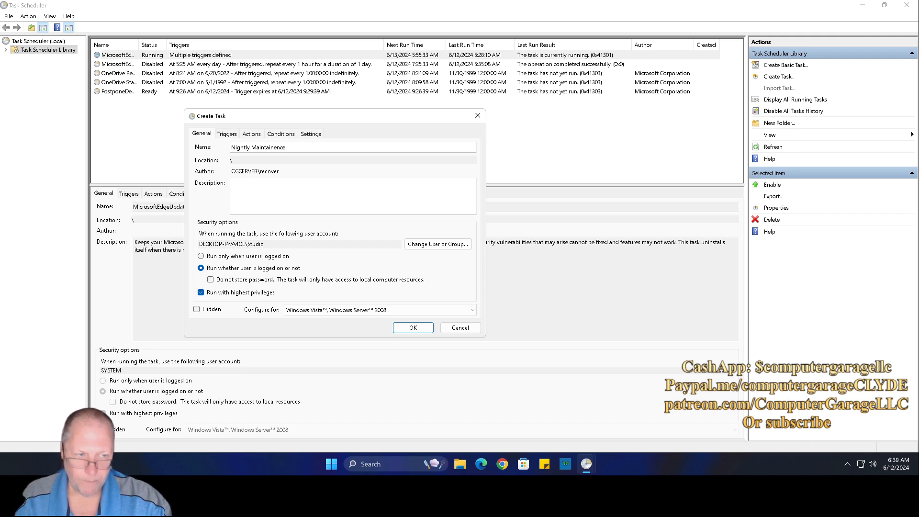
pyautogui.hotkey('ctrl', 'Tab')
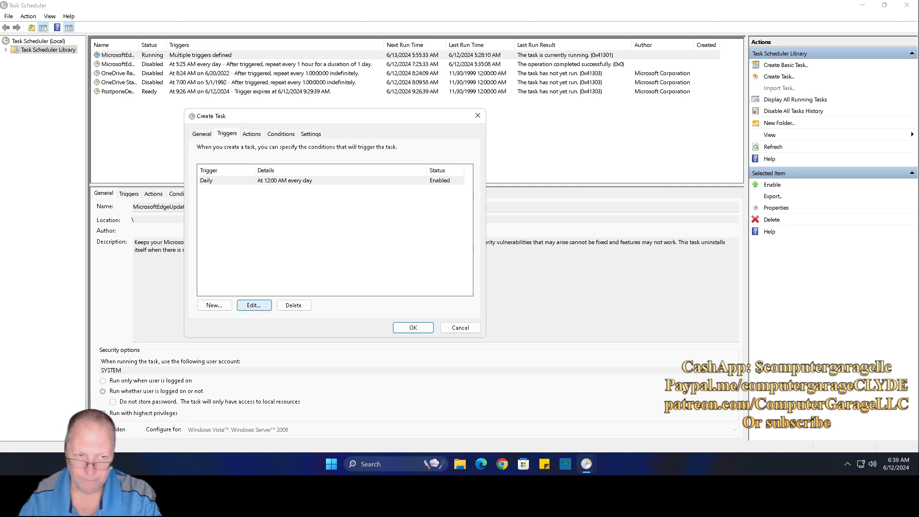
# Step: Inspect the Daily 12:00 AM trigger unchanged, then view the action starting maintanence.bat
pyautogui.click(254, 305)
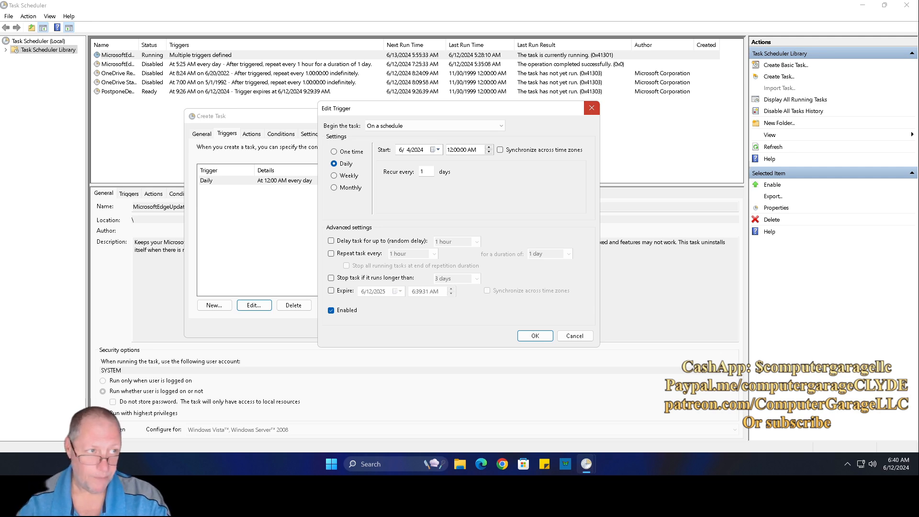
pyautogui.click(592, 108)
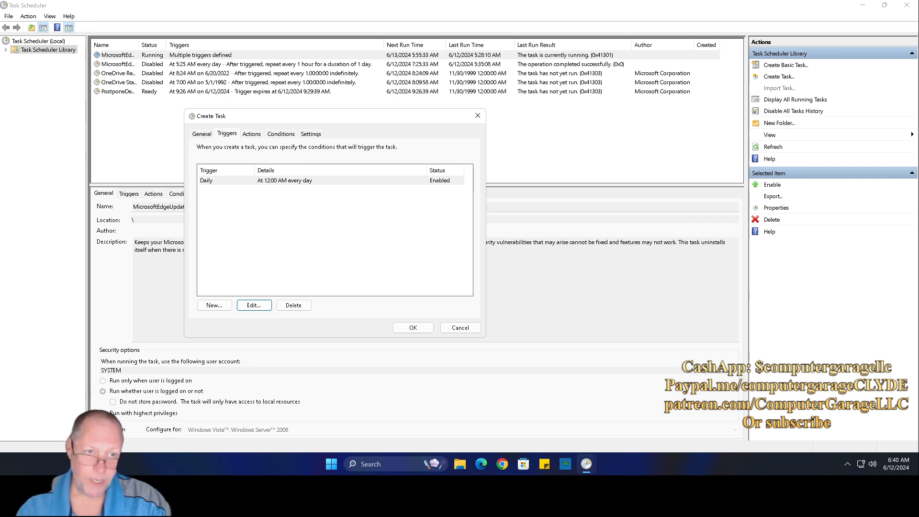
pyautogui.click(251, 134)
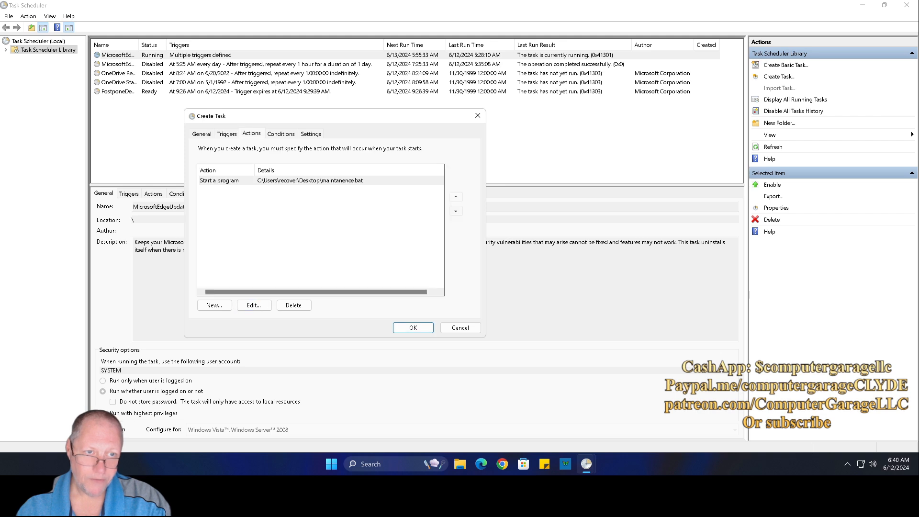
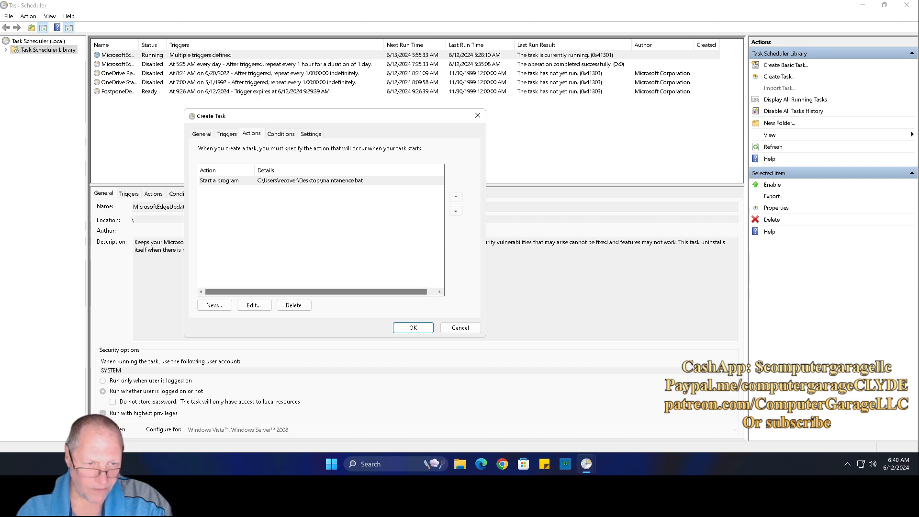
# Step: Point the task's action at maintanence.bat on the Desktop, then review the Conditions tab
pyautogui.click(254, 305)
pyautogui.click(534, 185)
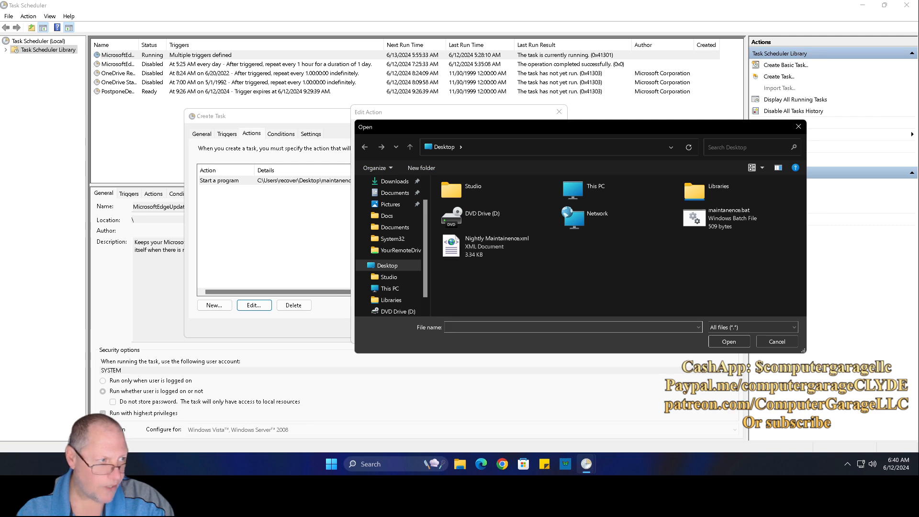
pyautogui.click(729, 218)
pyautogui.click(729, 342)
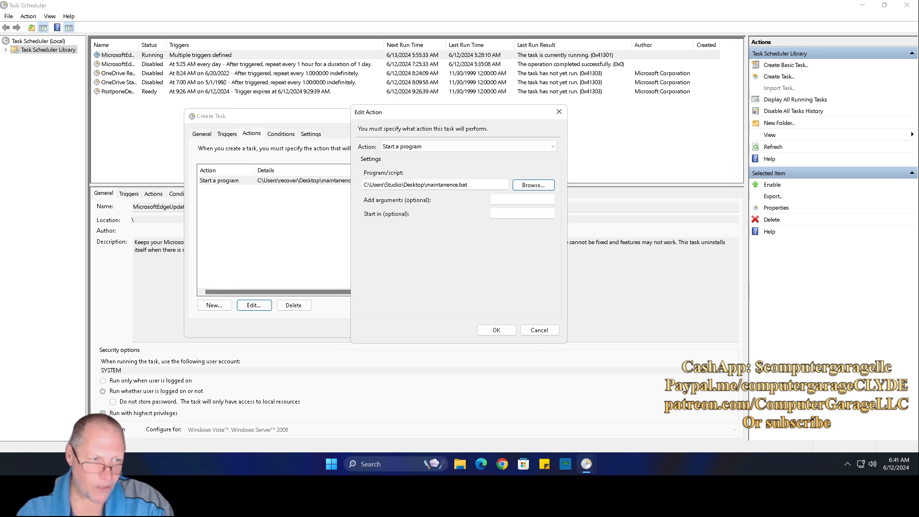
pyautogui.click(497, 330)
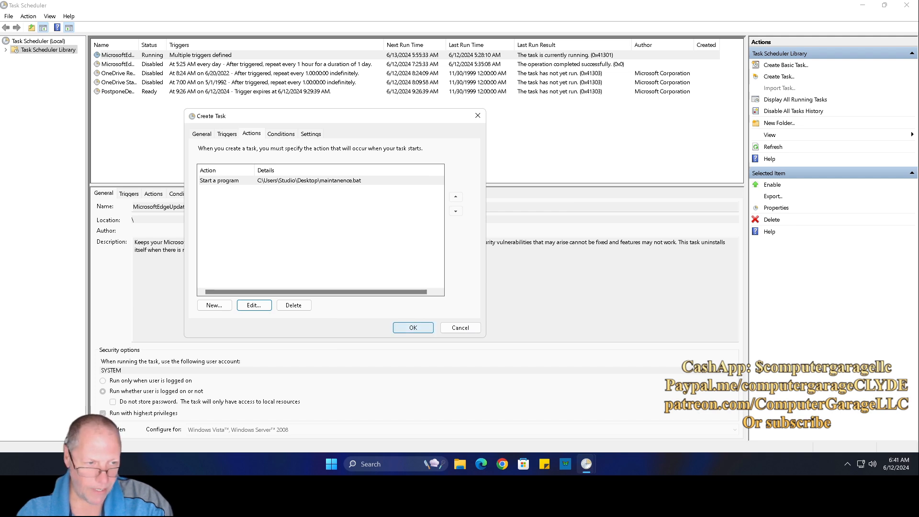
pyautogui.click(281, 134)
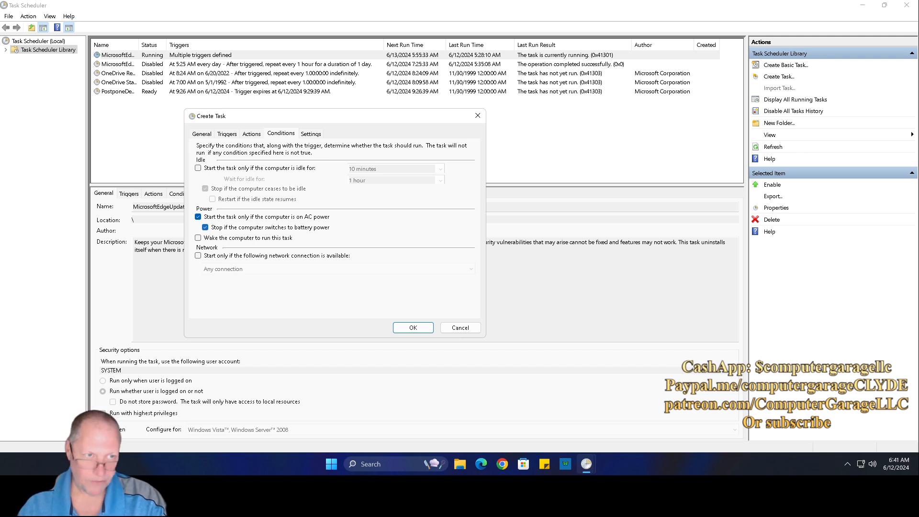
# Step: Check the Settings tab, then save the task by entering the user account password
pyautogui.click(310, 134)
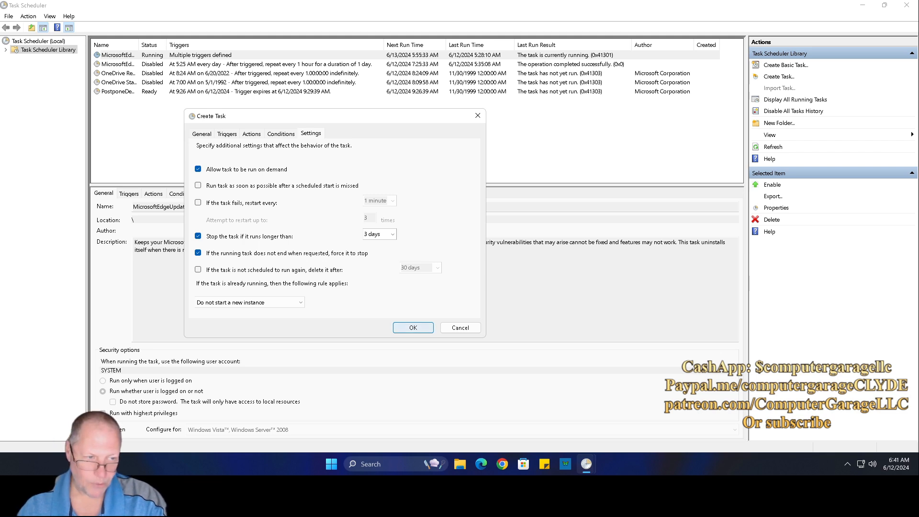
pyautogui.click(413, 328)
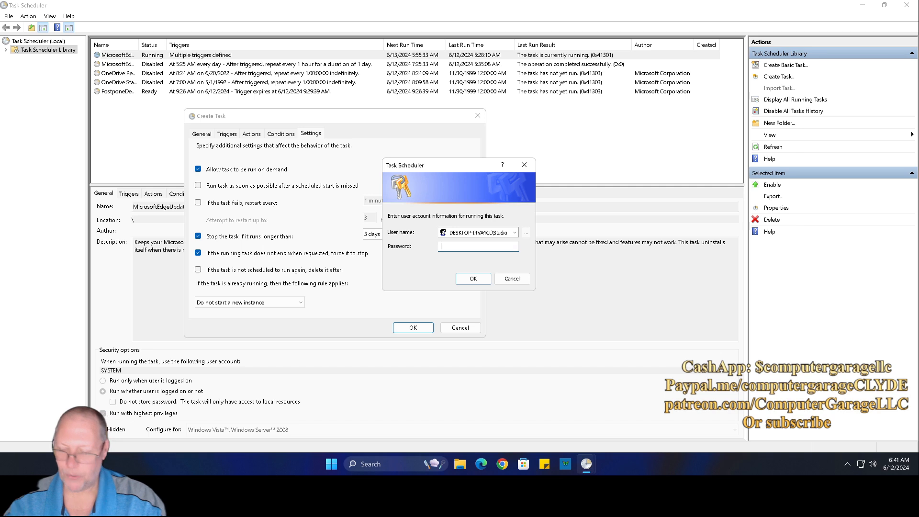
pyautogui.write('*****')
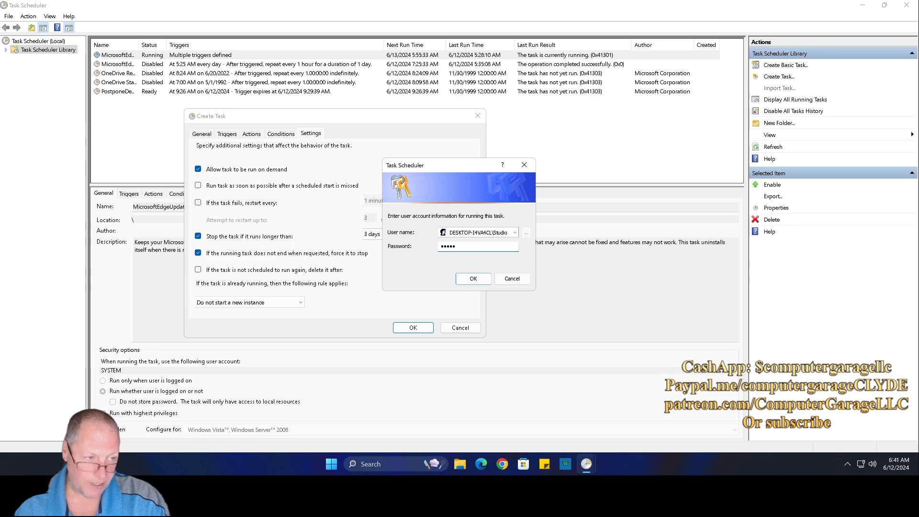
pyautogui.press('Return')
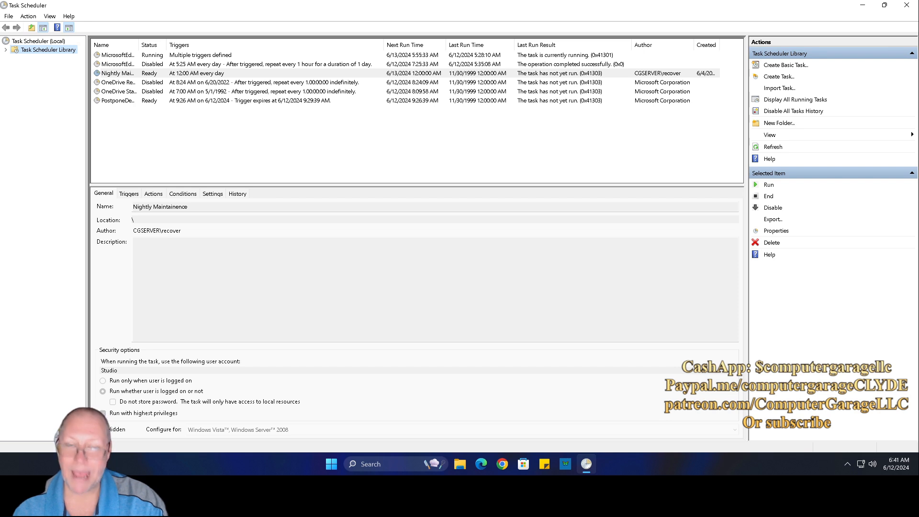
# Step: Run Nightly Maintainence now, refresh to confirm it's Running, then minimize Task Scheduler
pyautogui.rightClick(198, 74)
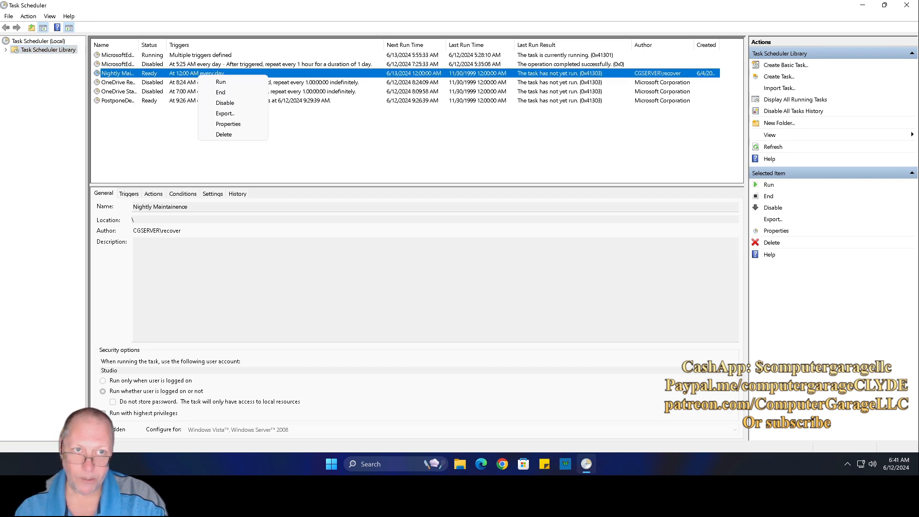
pyautogui.click(215, 81)
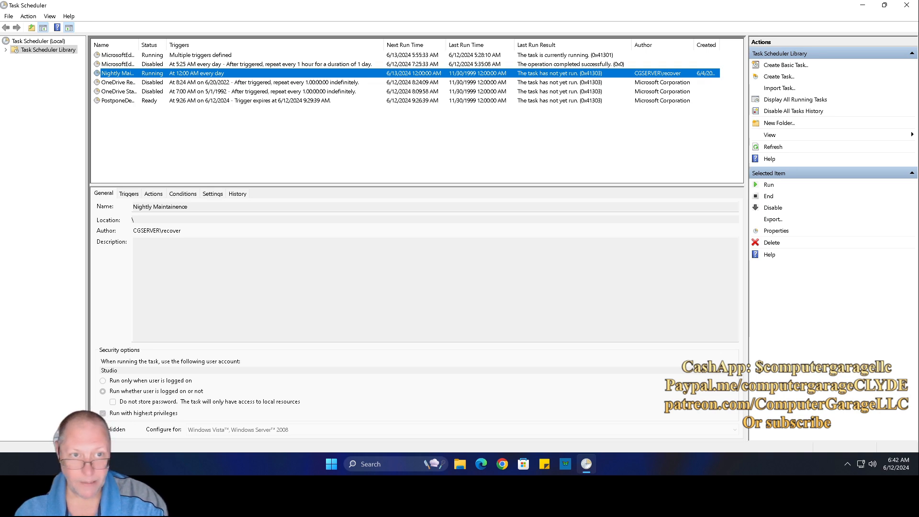
pyautogui.rightClick(182, 123)
pyautogui.click(202, 171)
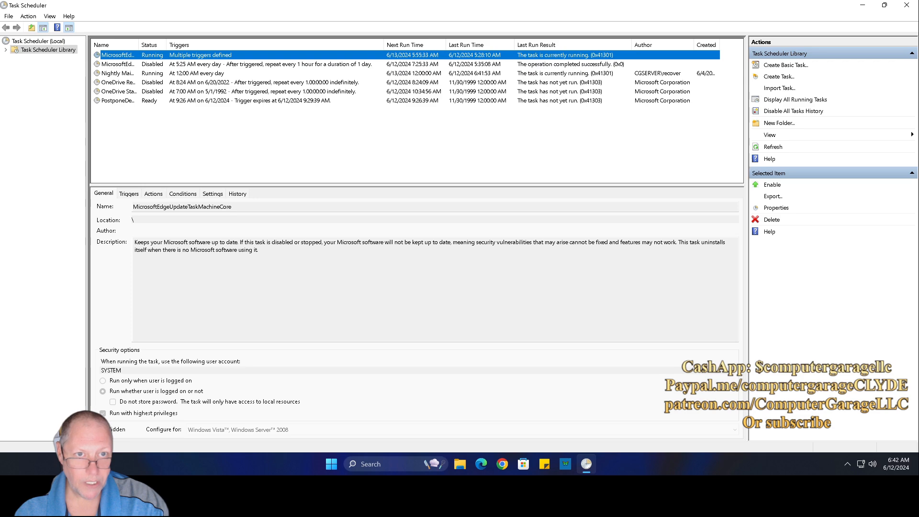
pyautogui.click(117, 72)
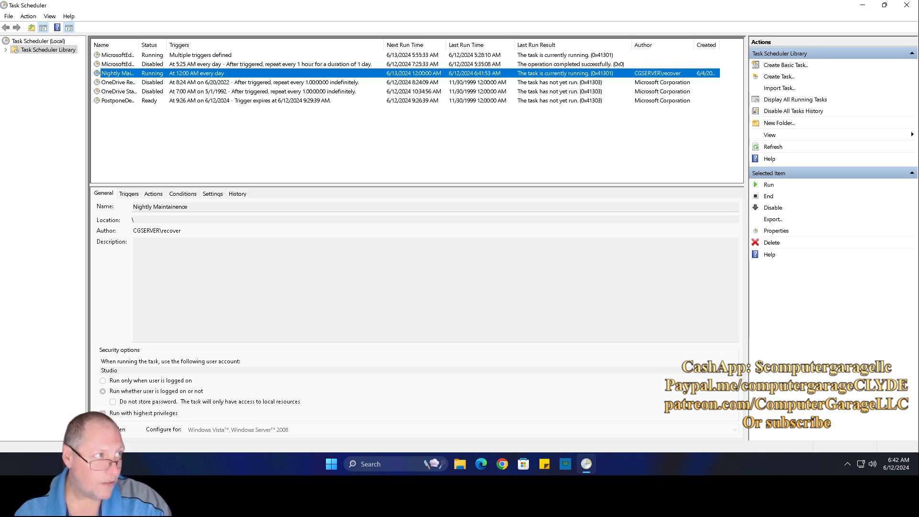
pyautogui.click(862, 5)
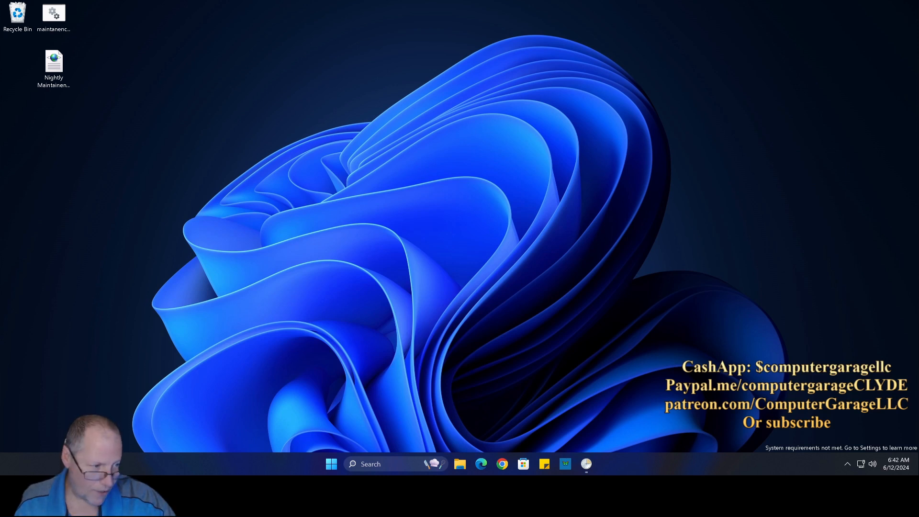
pyautogui.click(587, 464)
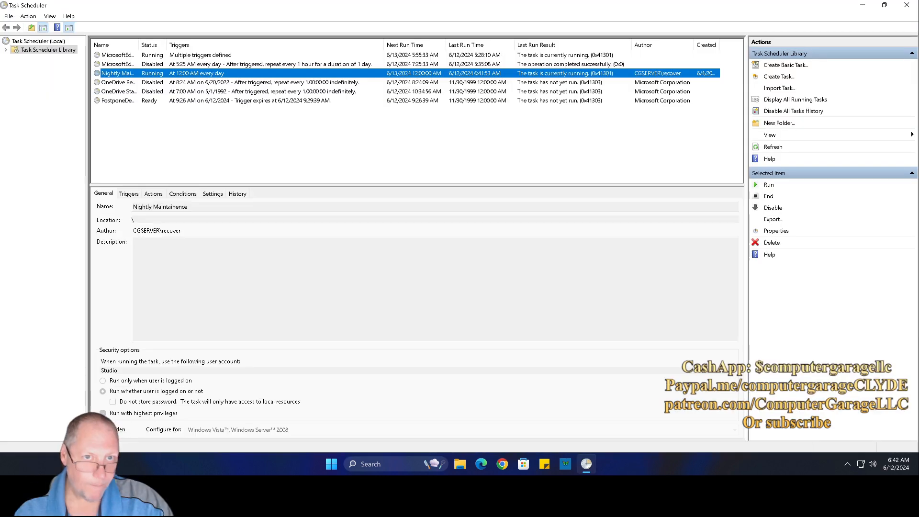
pyautogui.rightClick(185, 73)
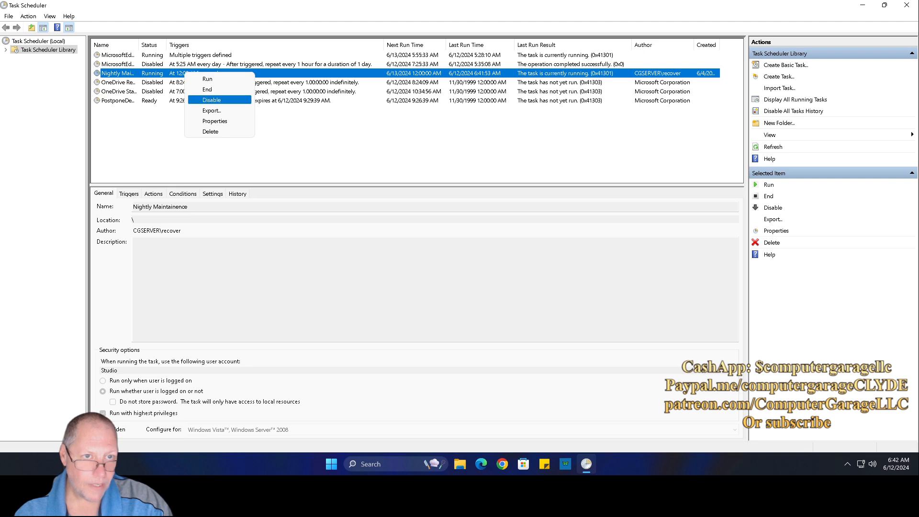
pyautogui.rightClick(269, 149)
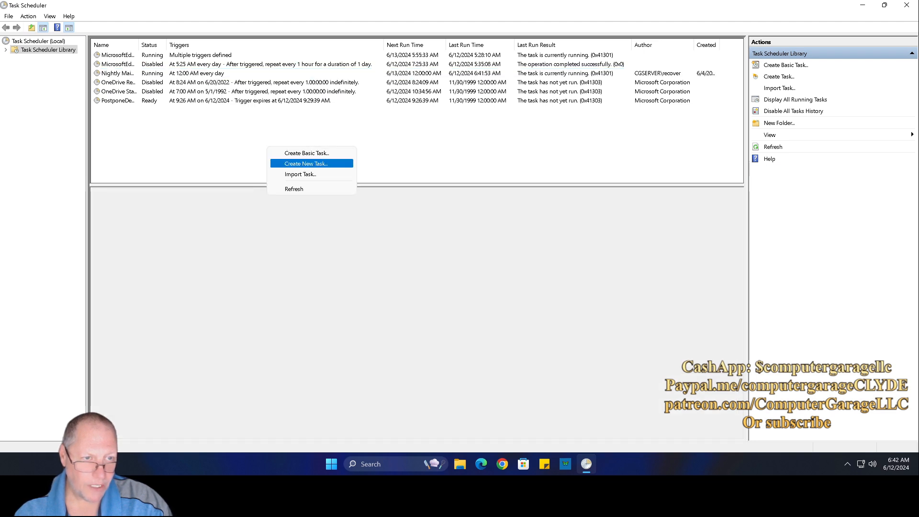
pyautogui.click(288, 189)
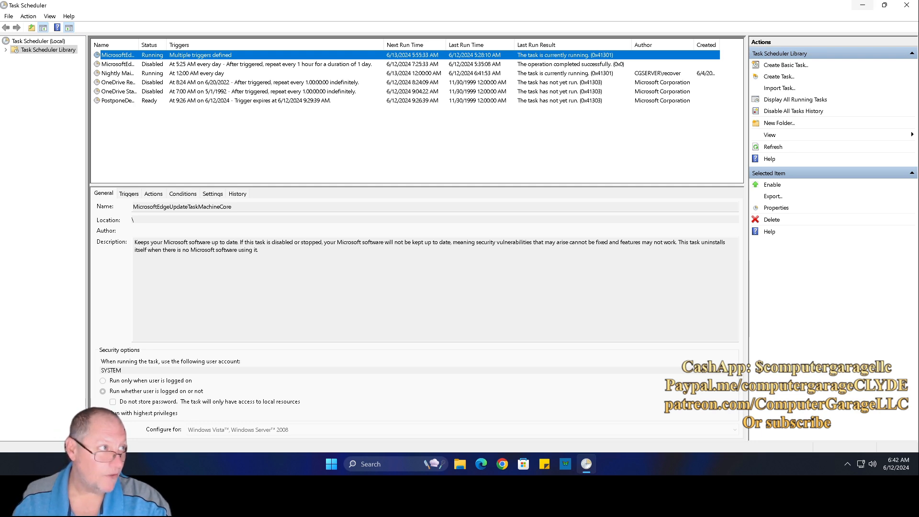
pyautogui.click(863, 5)
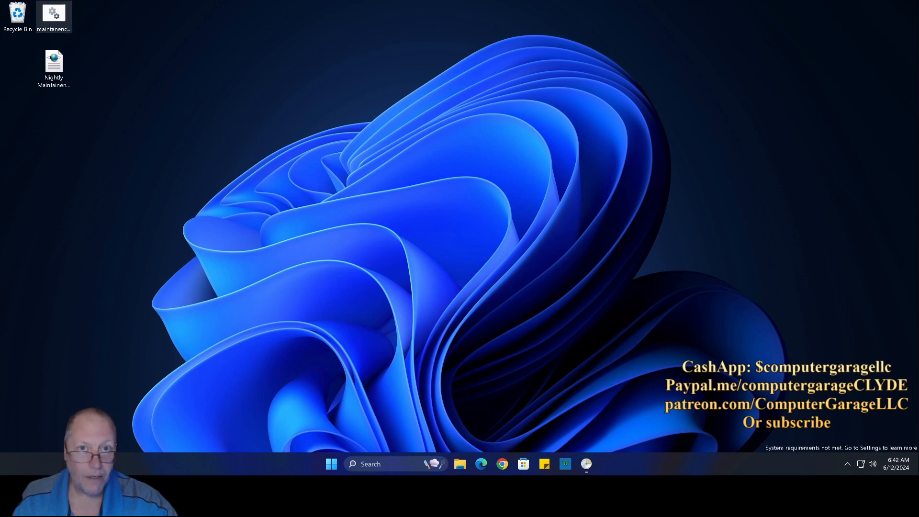
pyautogui.rightClick(61, 14)
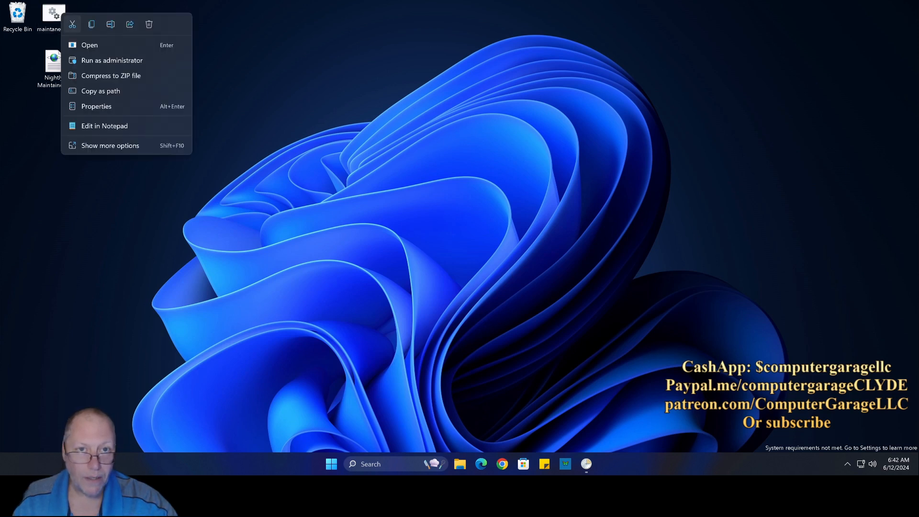
pyautogui.click(104, 126)
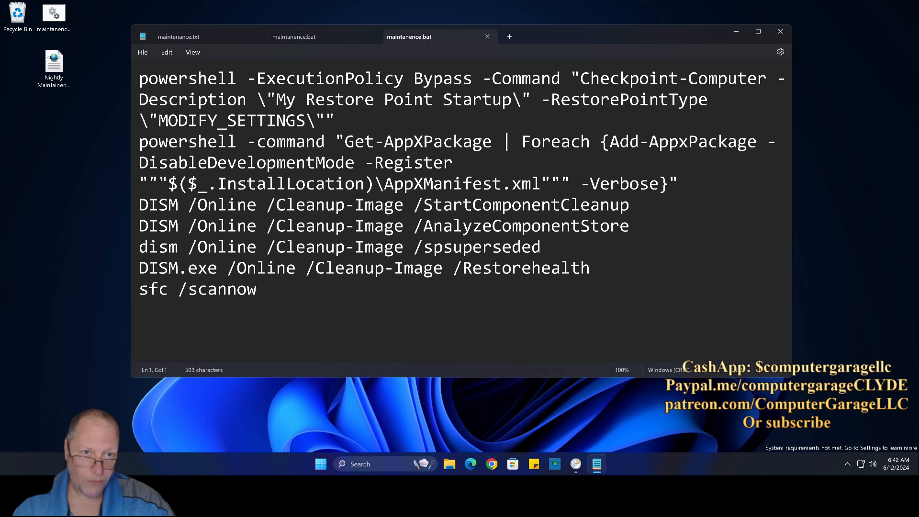
pyautogui.moveTo(139, 78); pyautogui.dragTo(336, 120)
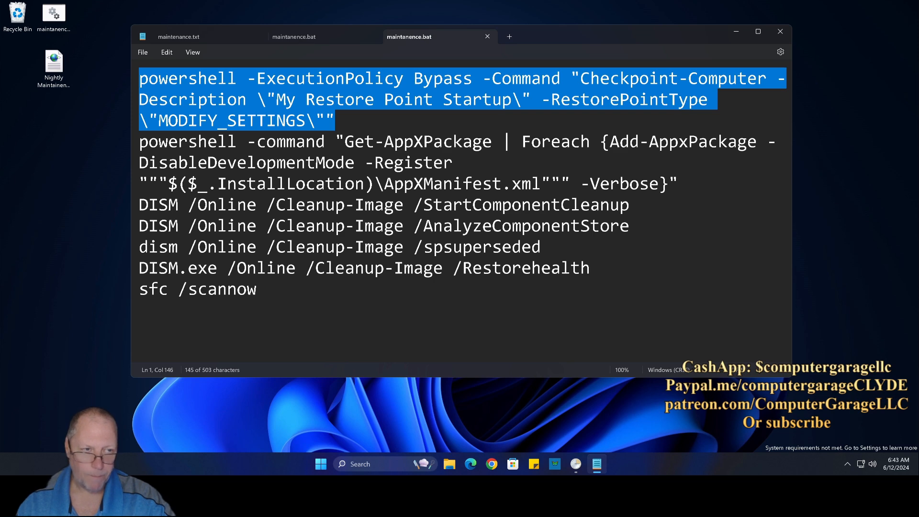
pyautogui.moveTo(139, 142); pyautogui.dragTo(688, 183)
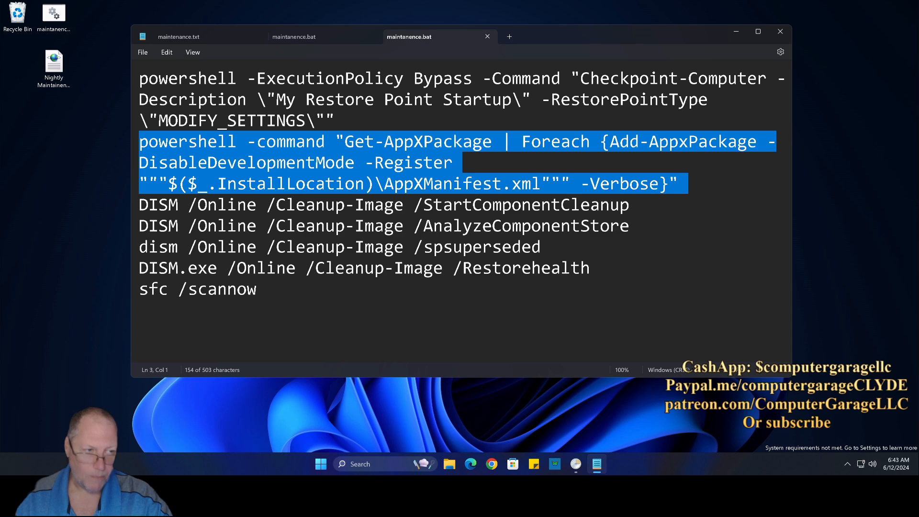
pyautogui.moveTo(424, 204); pyautogui.dragTo(640, 205)
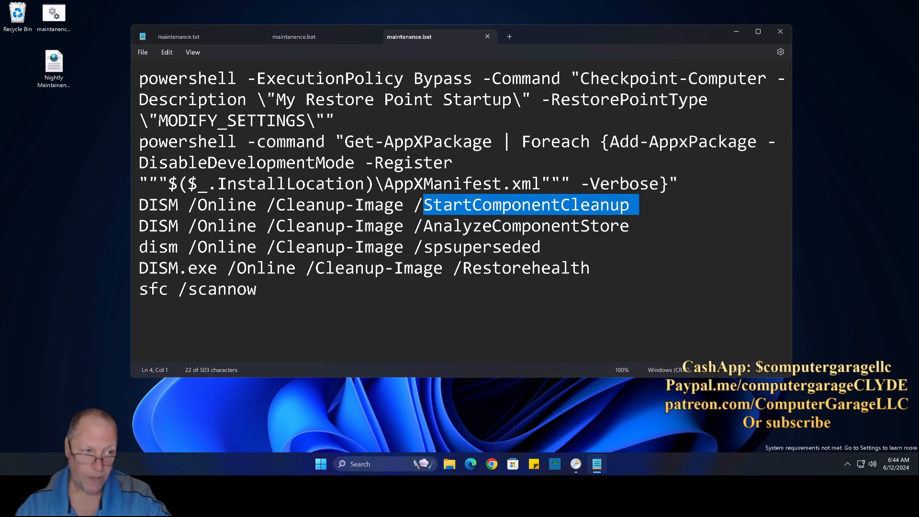
# Step: Highlight AnalyzeComponentStore, spsuperseded, Restorehealth and sfc in the batch file, then close Notepad
pyautogui.moveTo(423, 225); pyautogui.dragTo(630, 226)
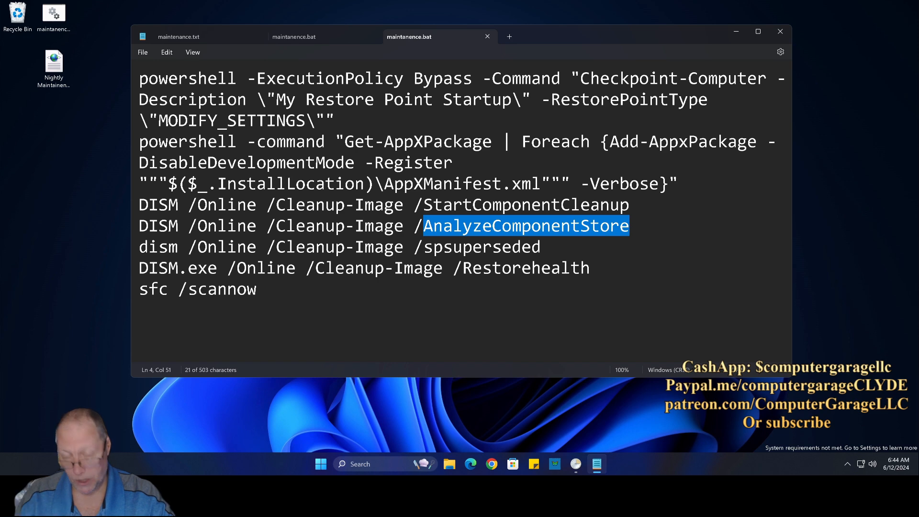
pyautogui.moveTo(423, 247); pyautogui.dragTo(541, 247)
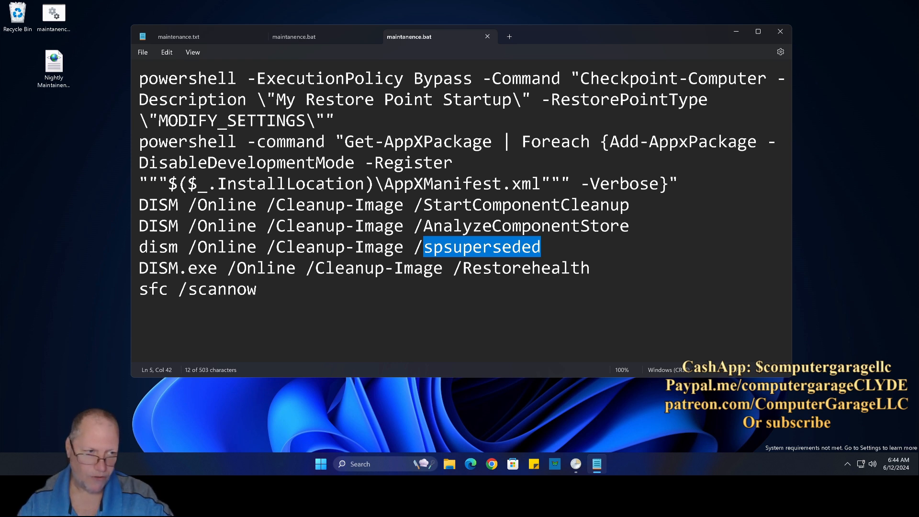
pyautogui.moveTo(462, 268); pyautogui.dragTo(591, 268)
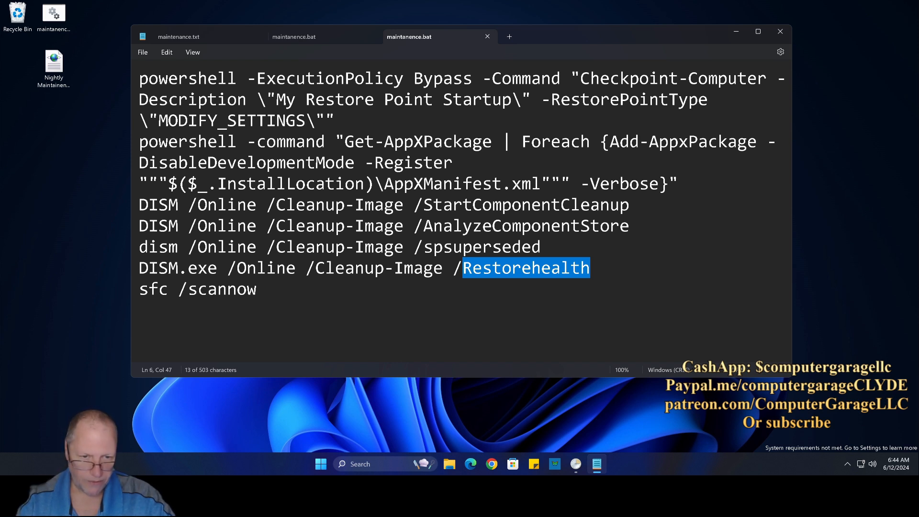
pyautogui.click(140, 288)
pyautogui.hotkey('shift', 'Right')
pyautogui.hotkey('shift', 'Right')
pyautogui.hotkey('shift', 'Right')
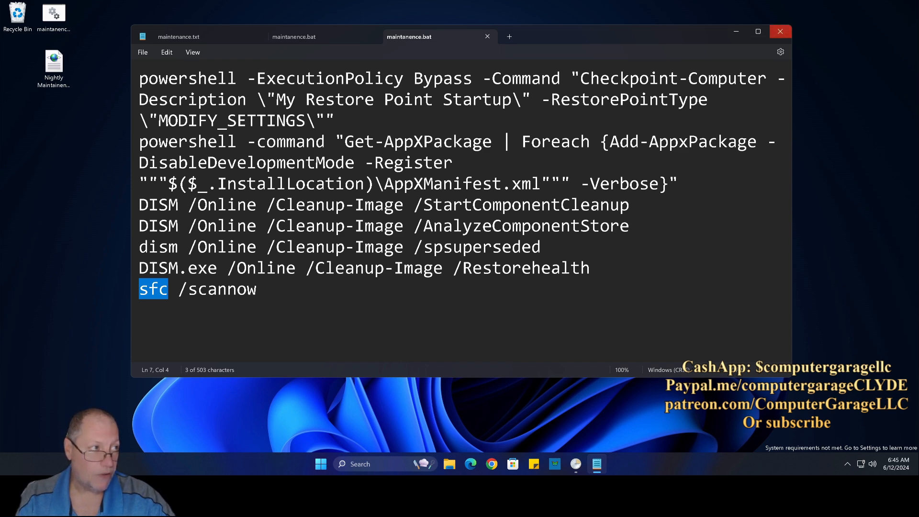
pyautogui.click(780, 31)
# Step: Restore Task Scheduler, refresh the list and select the still-Running Nightly Maintainence task
pyautogui.click(586, 464)
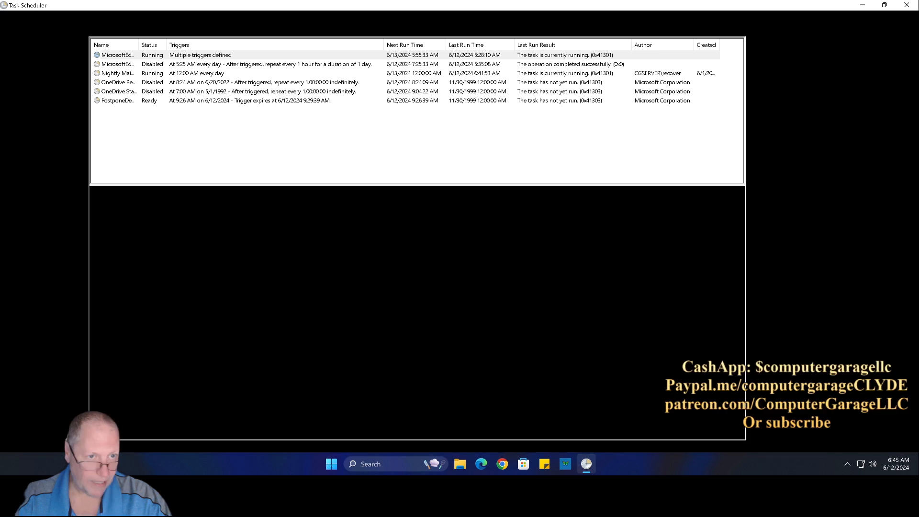
pyautogui.rightClick(254, 127)
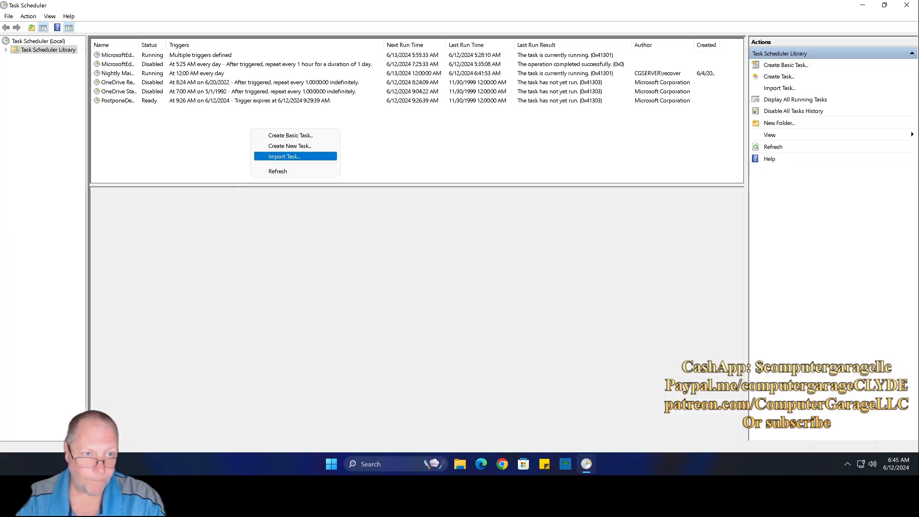
pyautogui.click(287, 171)
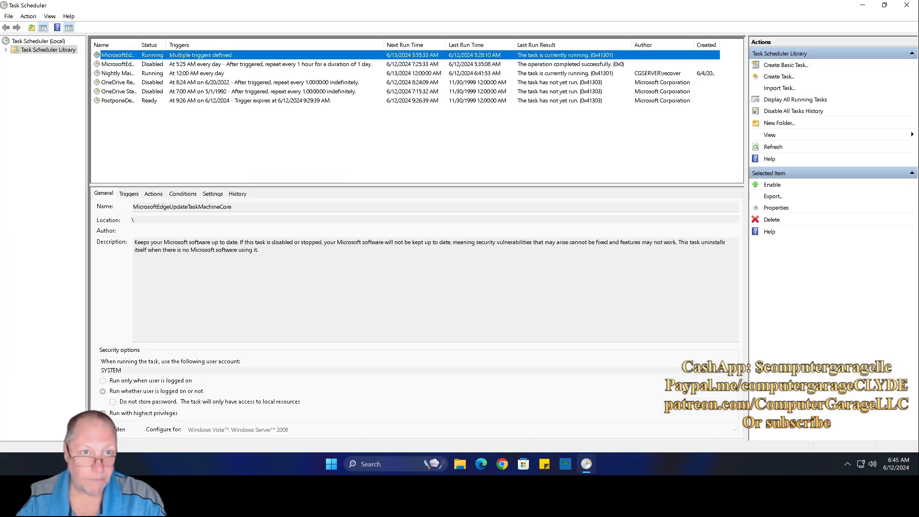
pyautogui.click(117, 73)
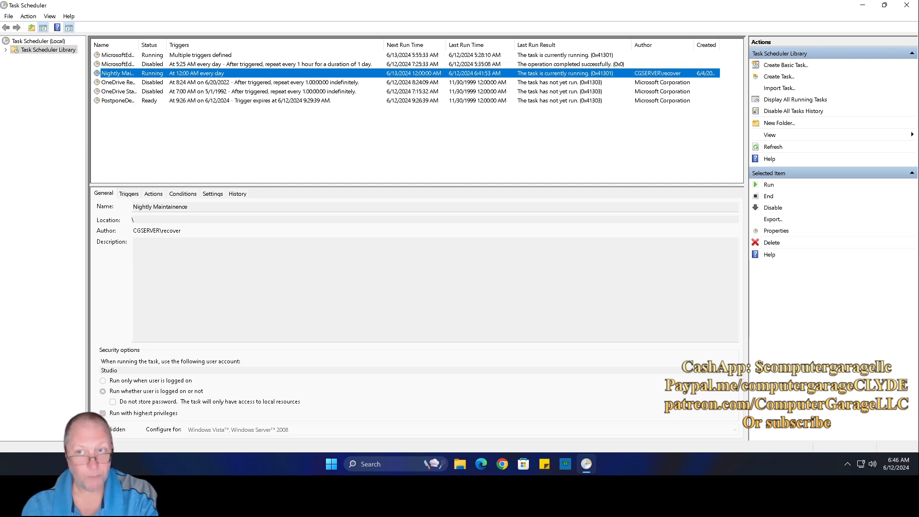
# Step: Refresh until Nightly Maintainence shows Ready with result 0x0, then close Task Scheduler
pyautogui.rightClick(235, 141)
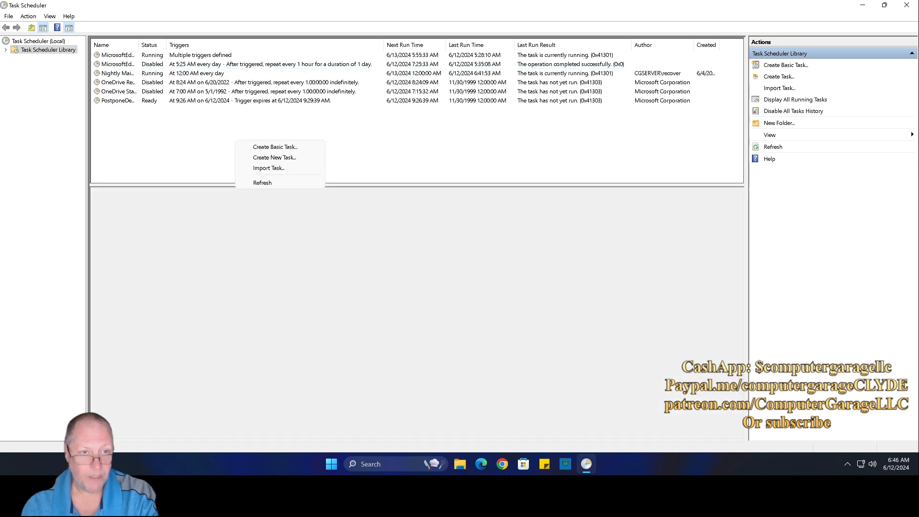
pyautogui.click(268, 182)
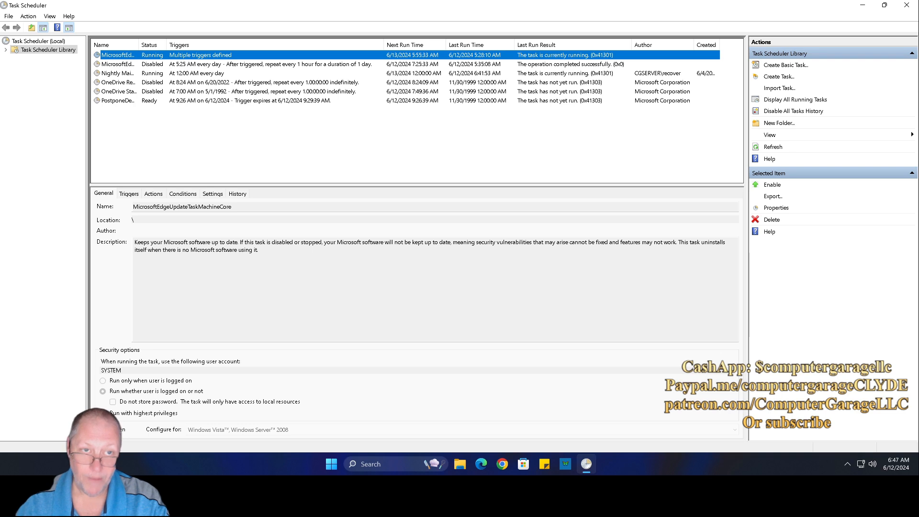
pyautogui.rightClick(208, 139)
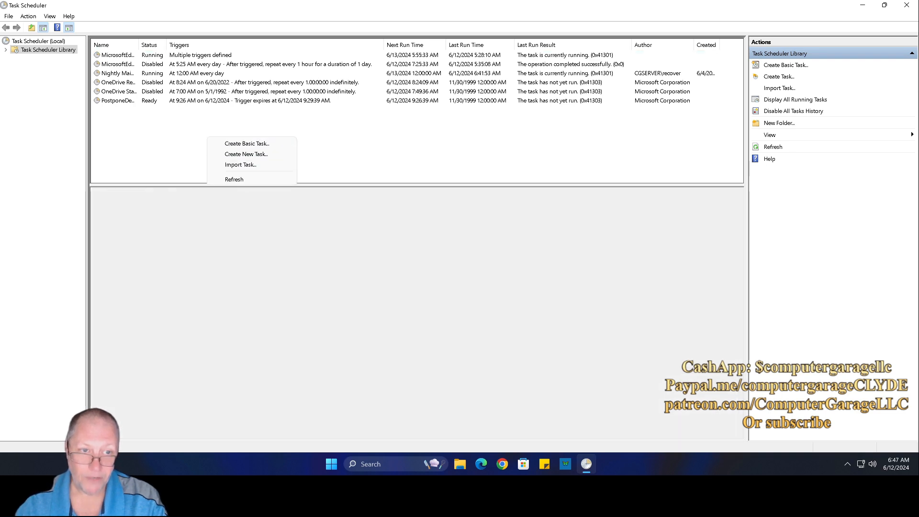
pyautogui.click(234, 179)
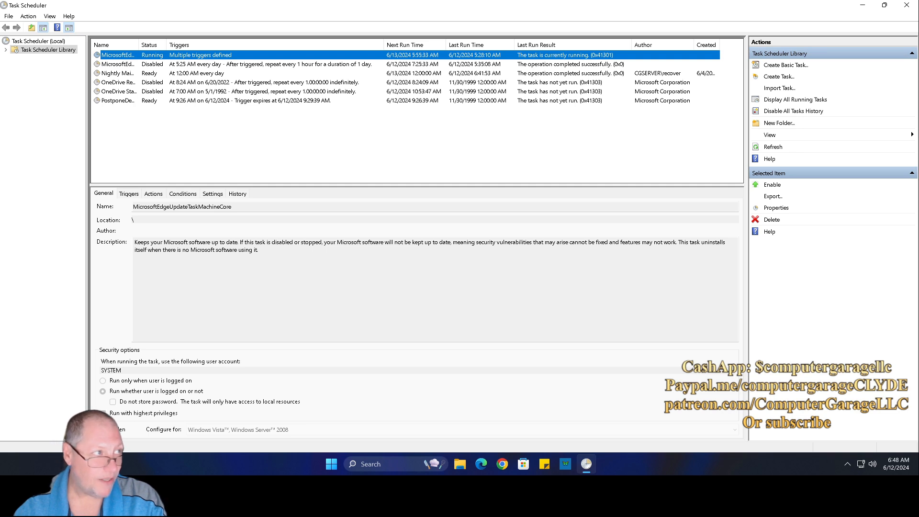
pyautogui.click(907, 5)
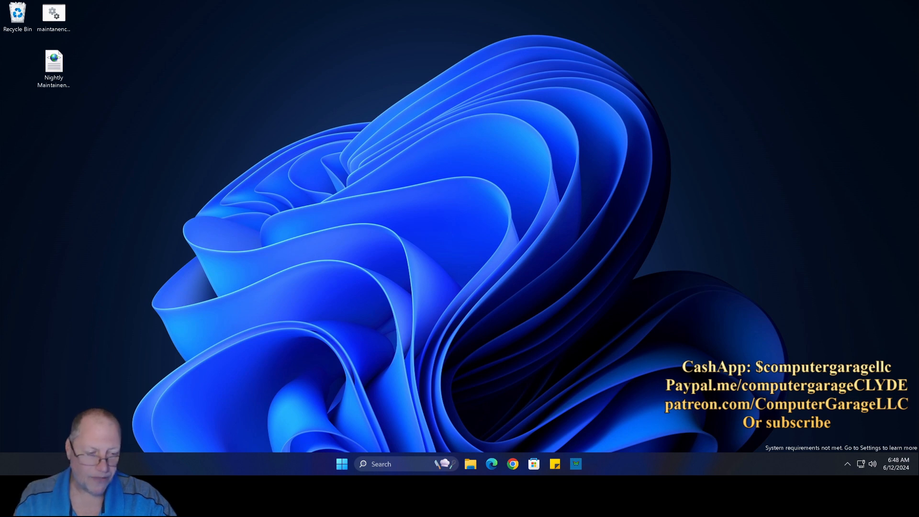
# Step: Search 'reco' for Recovery, launch System Restore and advance to the restore-point list
pyautogui.click(379, 464)
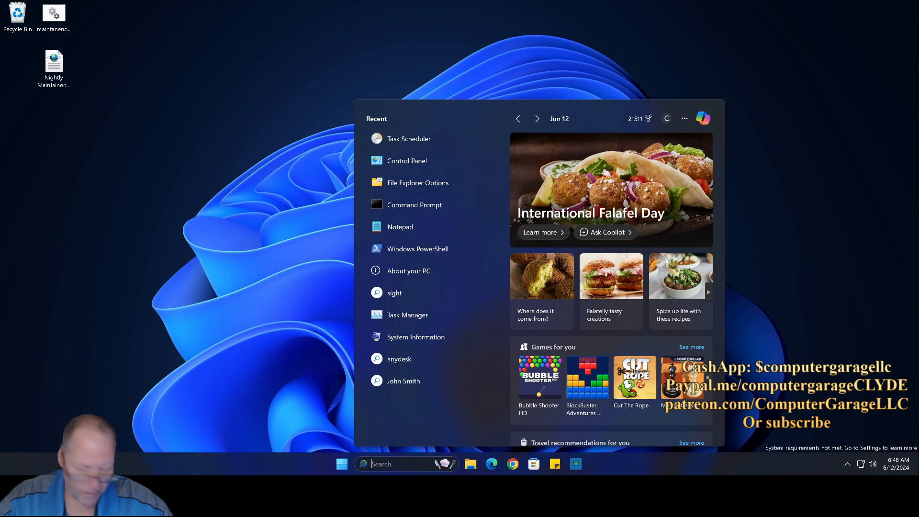
pyautogui.write('reco')
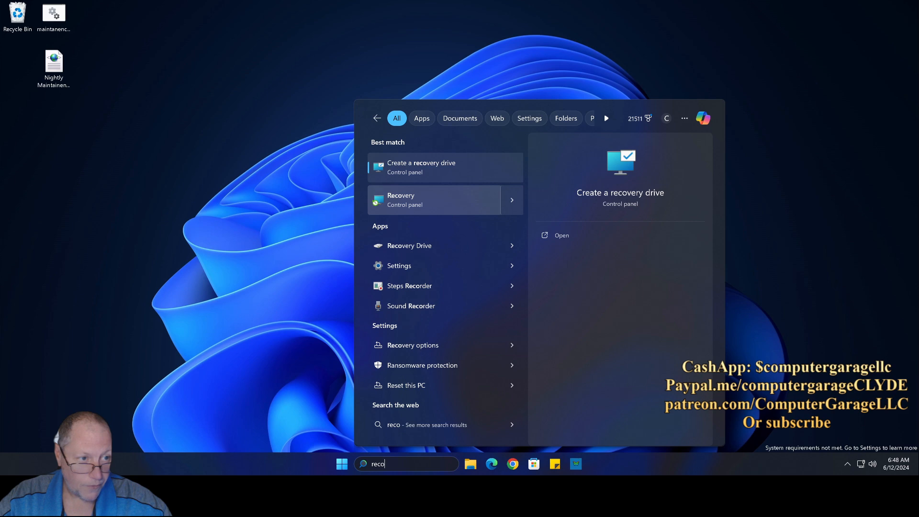
pyautogui.press('Escape')
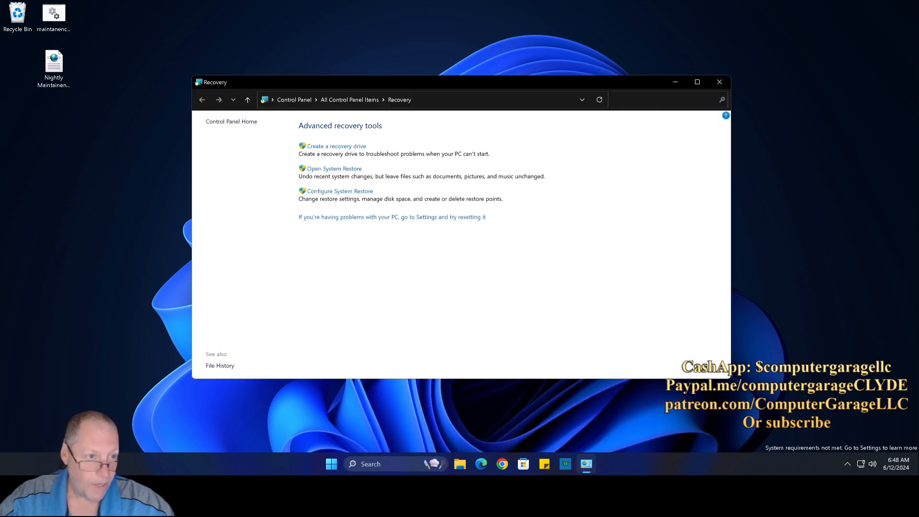
pyautogui.click(335, 168)
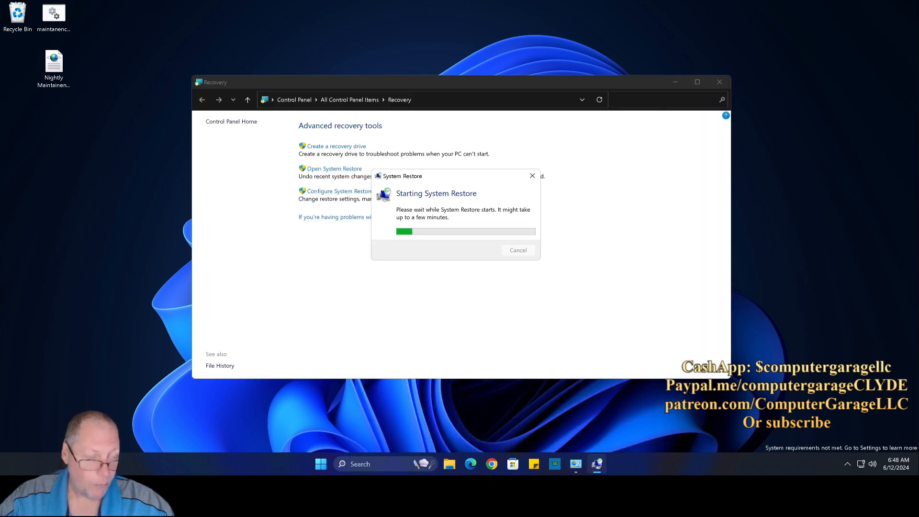
pyautogui.press('Return')
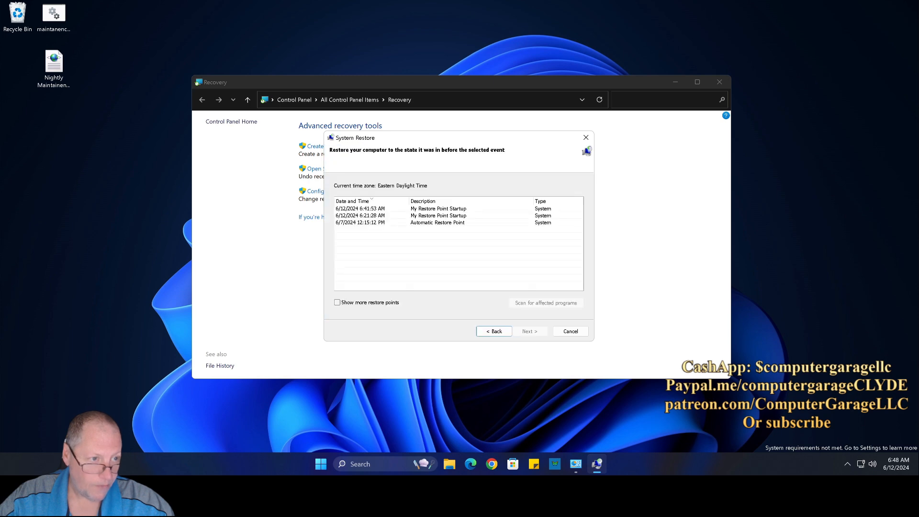